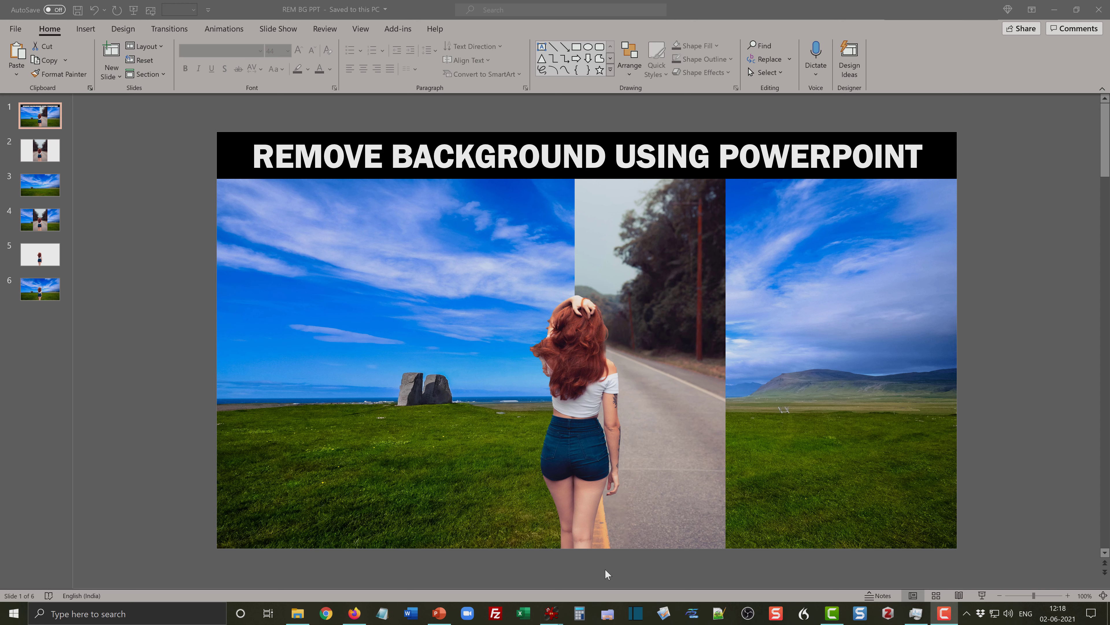
Look through the photos on slides 2, 3 and 4.
click(30, 149)
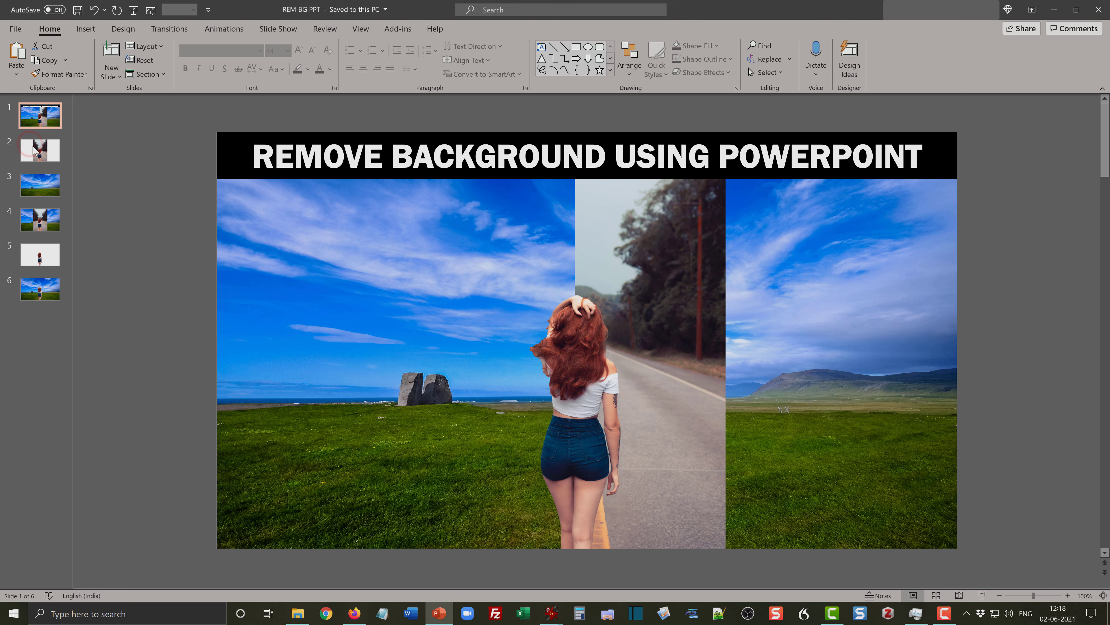
click(43, 154)
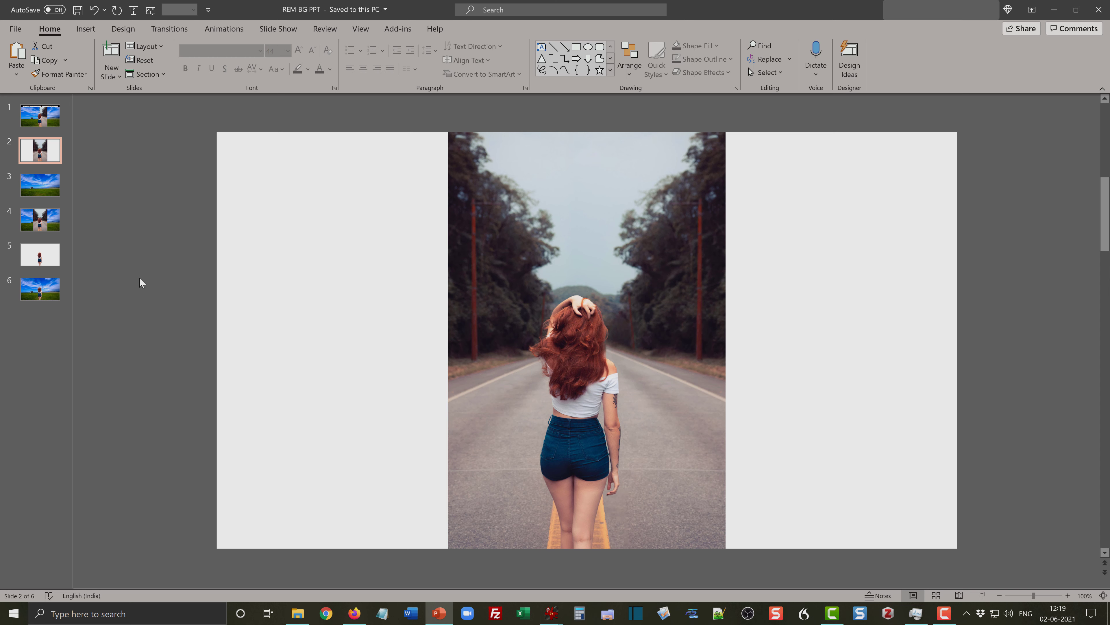
click(49, 194)
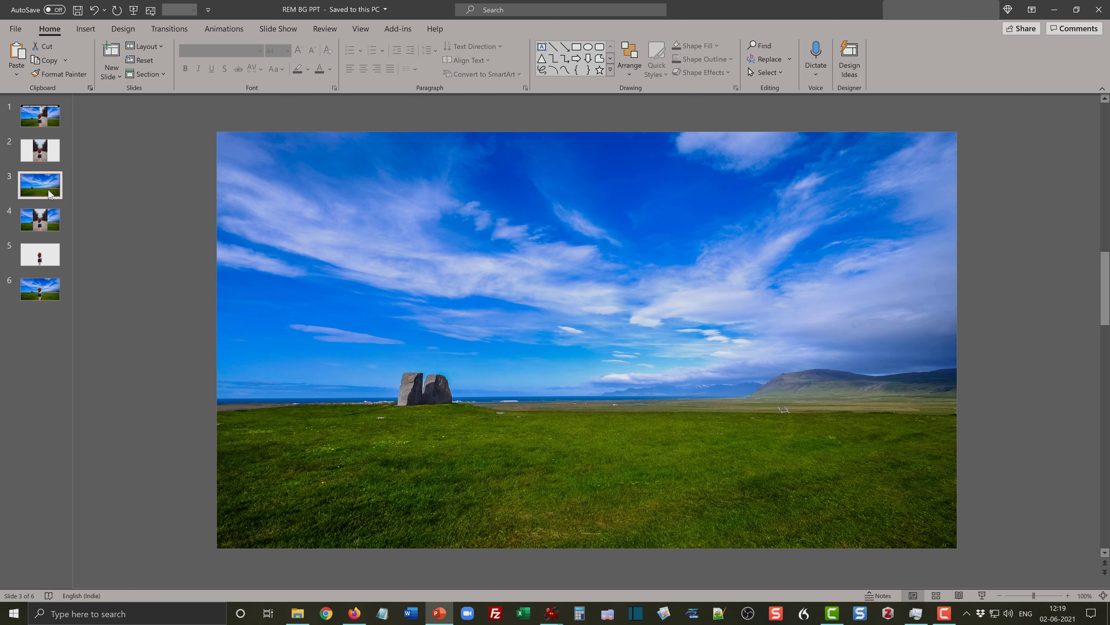
click(43, 223)
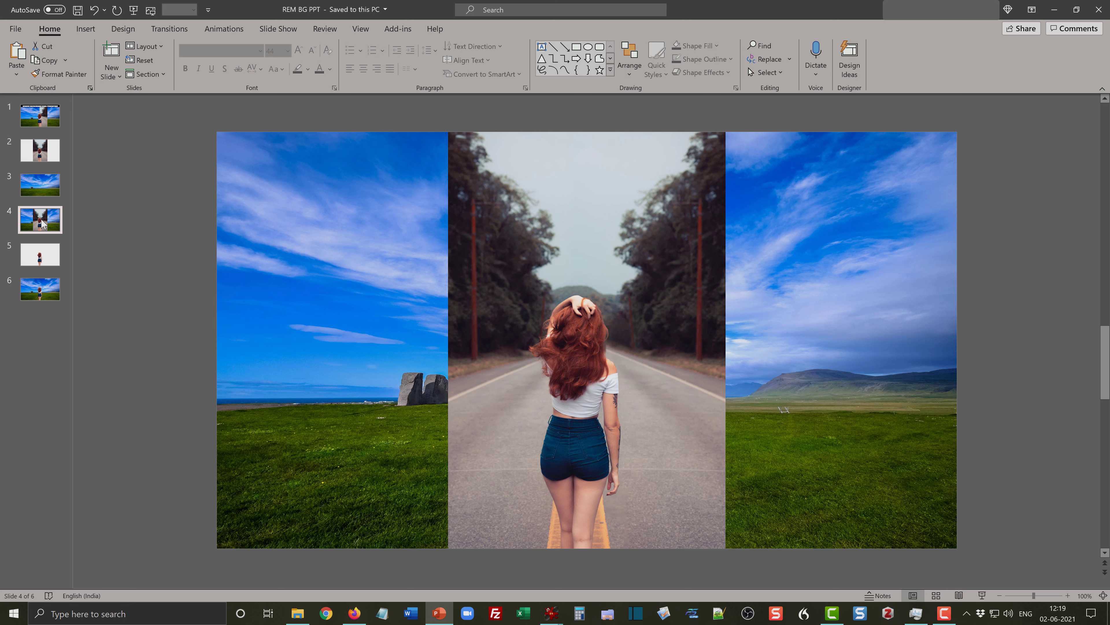
Start background removal on the photo of the woman on slide 2.
click(39, 153)
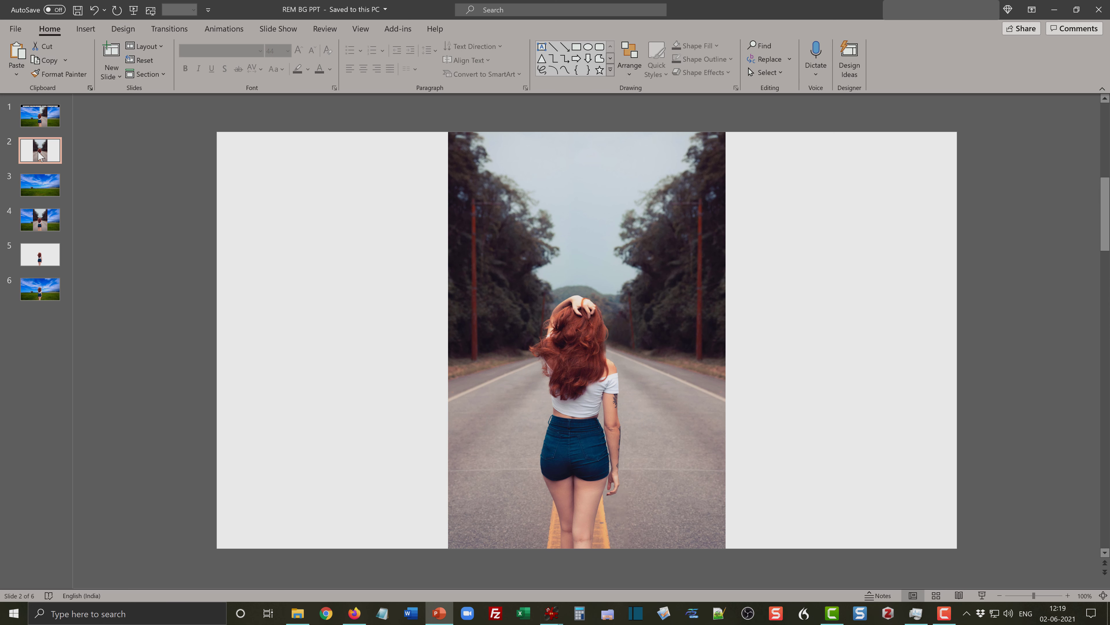
double_click(606, 386)
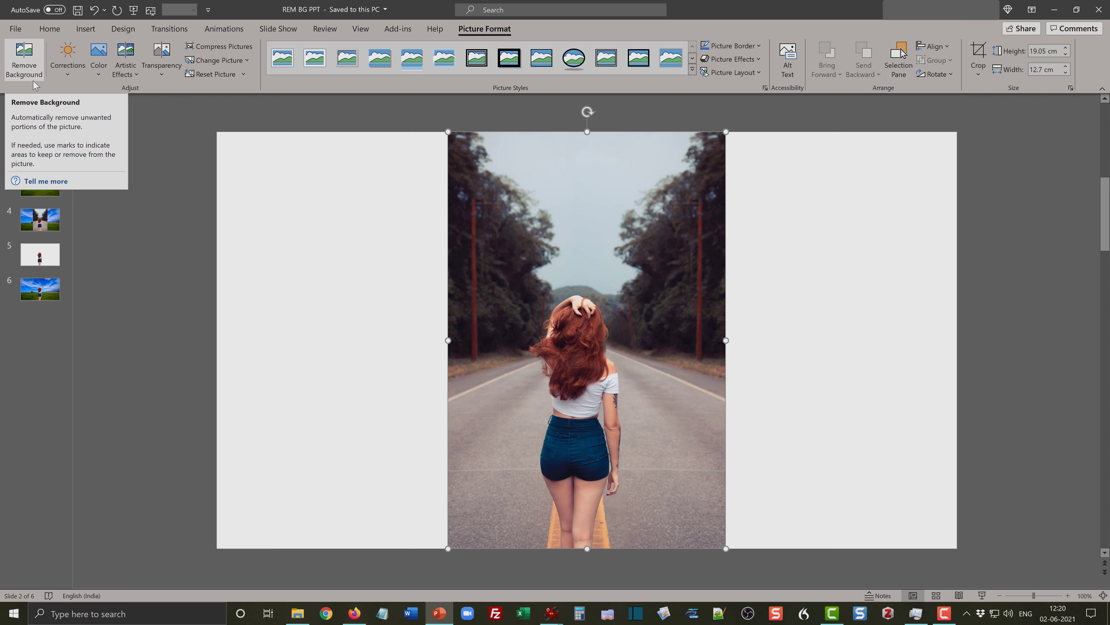
click(29, 65)
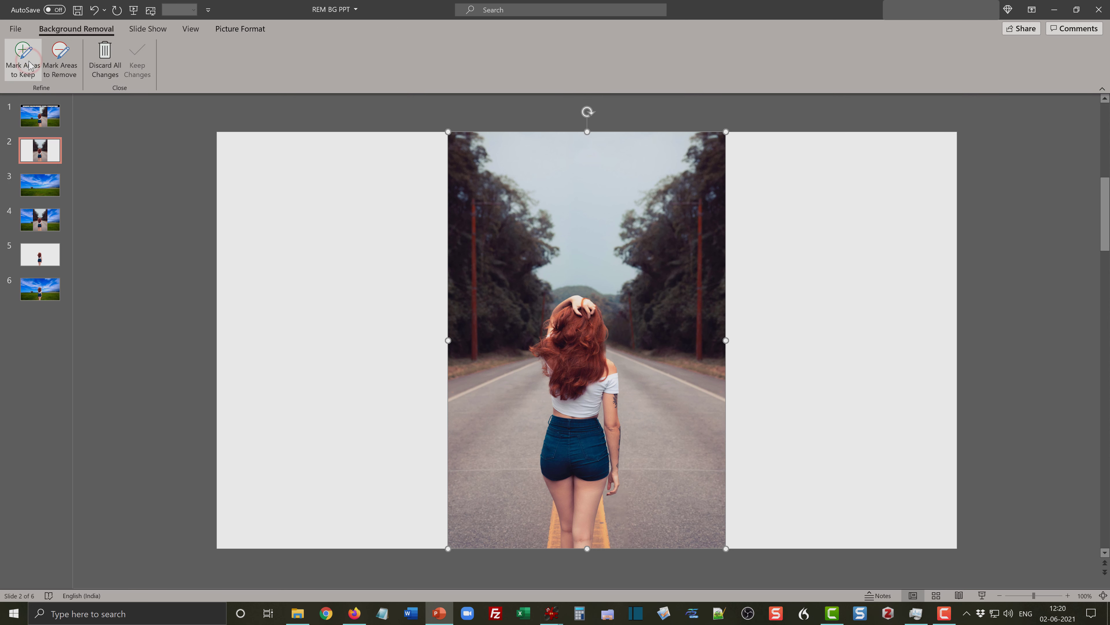
Mark the woman's lower legs as an area to keep in the background removal.
click(60, 62)
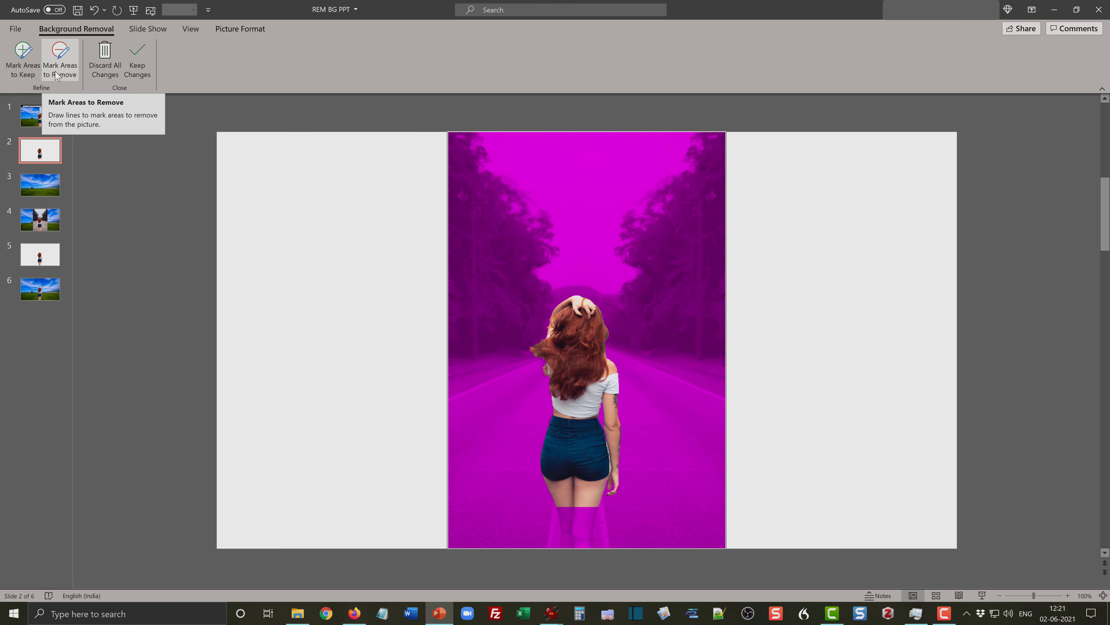
click(24, 72)
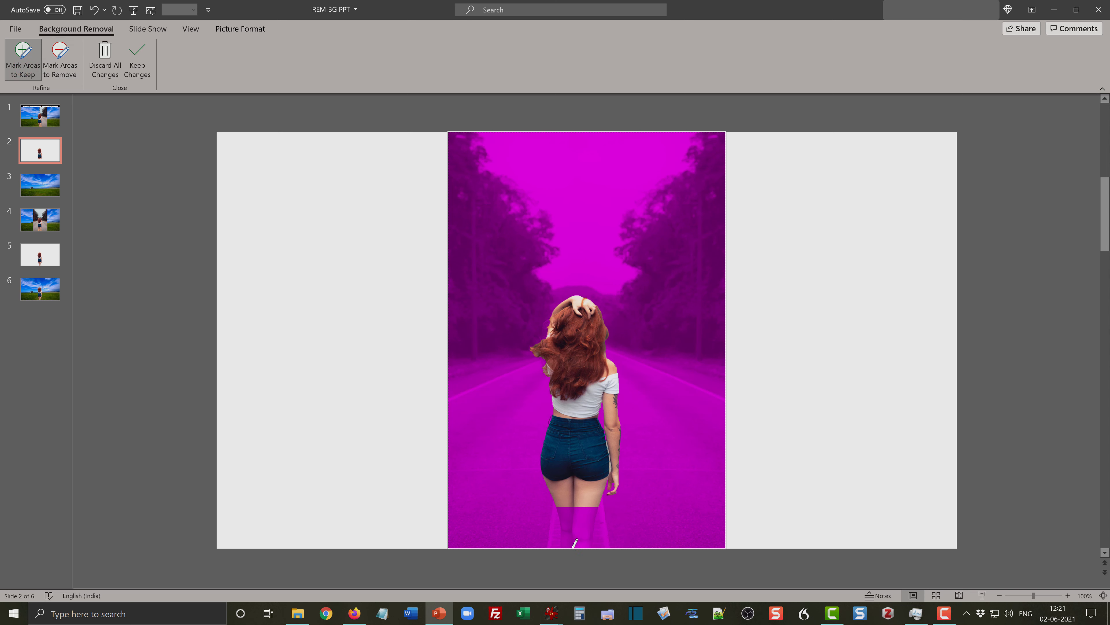
mouse_move(567, 542)
mouse_down()
mouse_move(565, 515)
mouse_move(591, 514)
mouse_move(589, 541)
mouse_move(567, 543)
mouse_up()
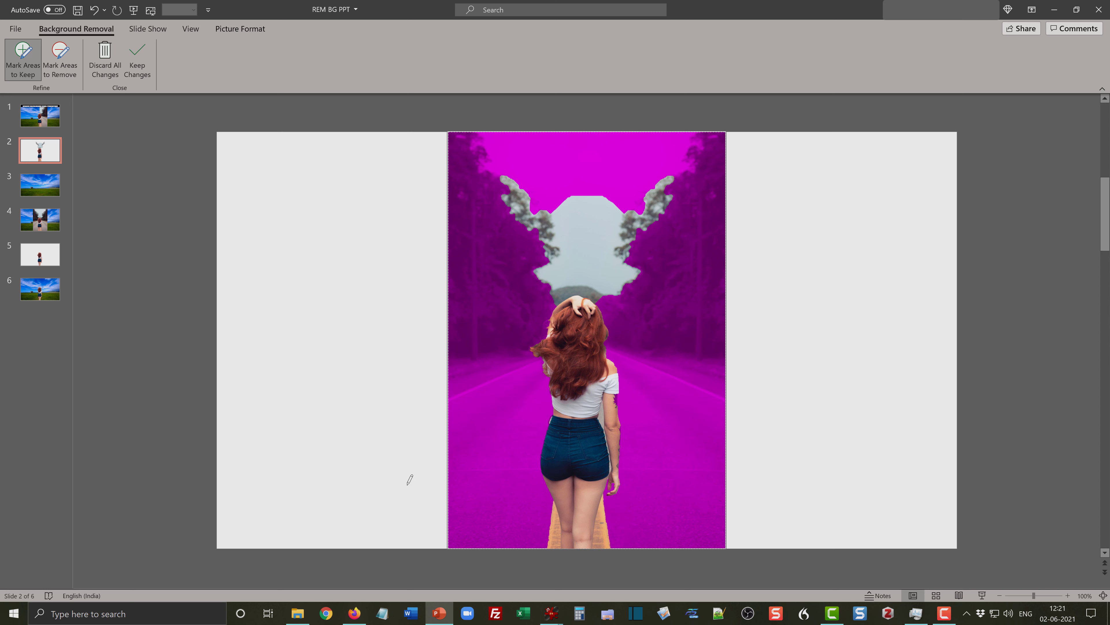
Mark the yellow road stripe on both sides of the woman's legs as areas to remove.
click(61, 66)
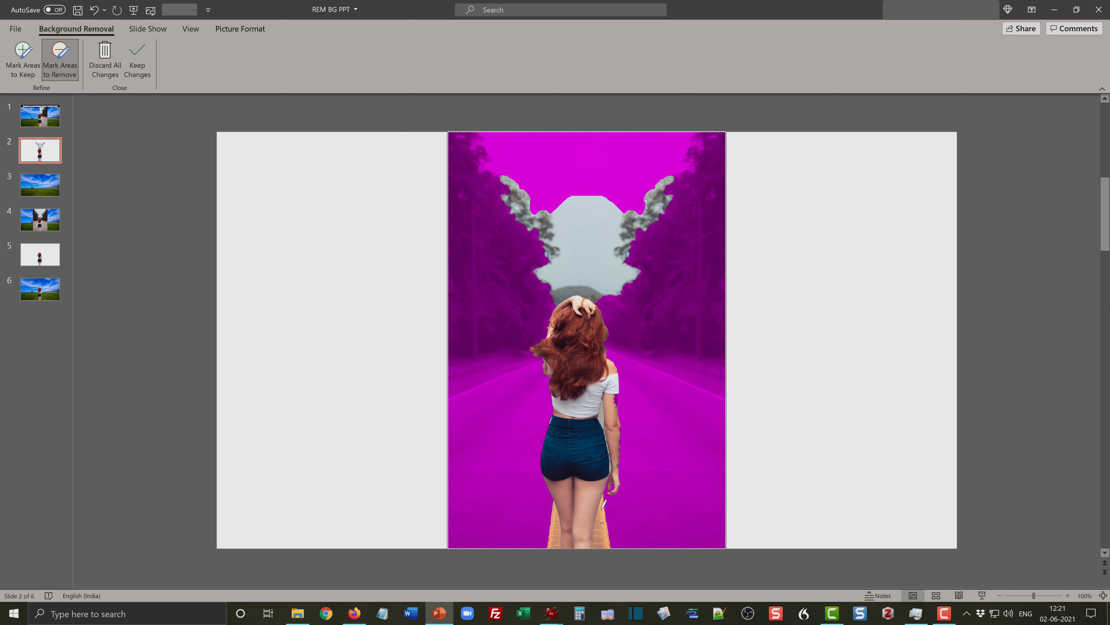
mouse_move(602, 509)
mouse_down()
mouse_move(601, 544)
mouse_move(600, 512)
mouse_move(553, 523)
mouse_move(553, 533)
mouse_up()
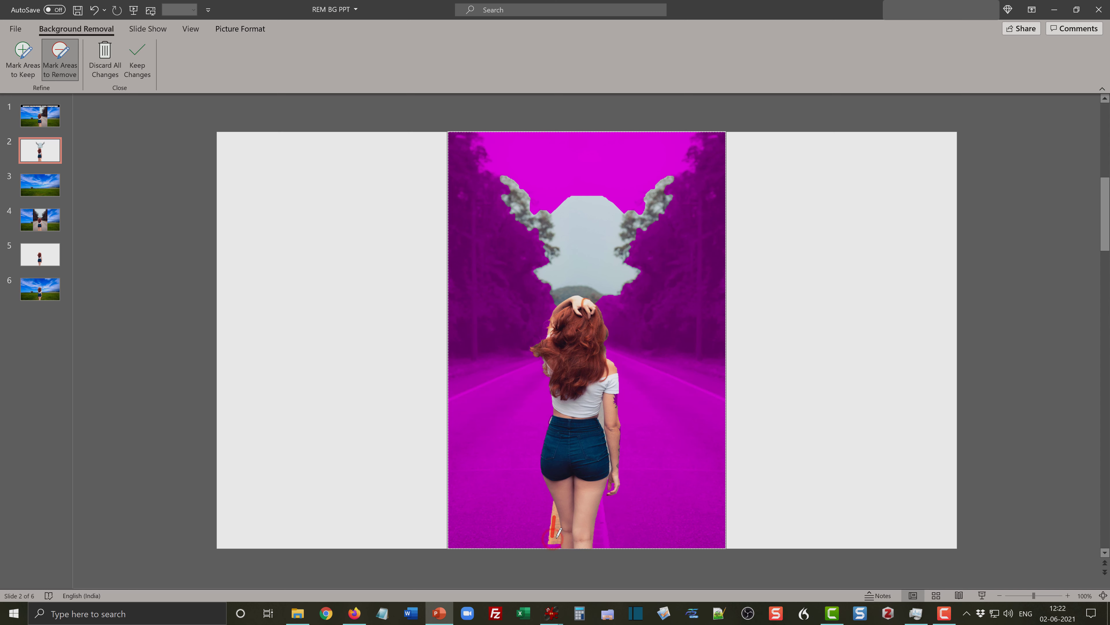
drag(553, 537, 554, 538)
Mark the remaining tree edges and sky above the woman's head as areas to remove.
click(508, 184)
drag(528, 215, 528, 216)
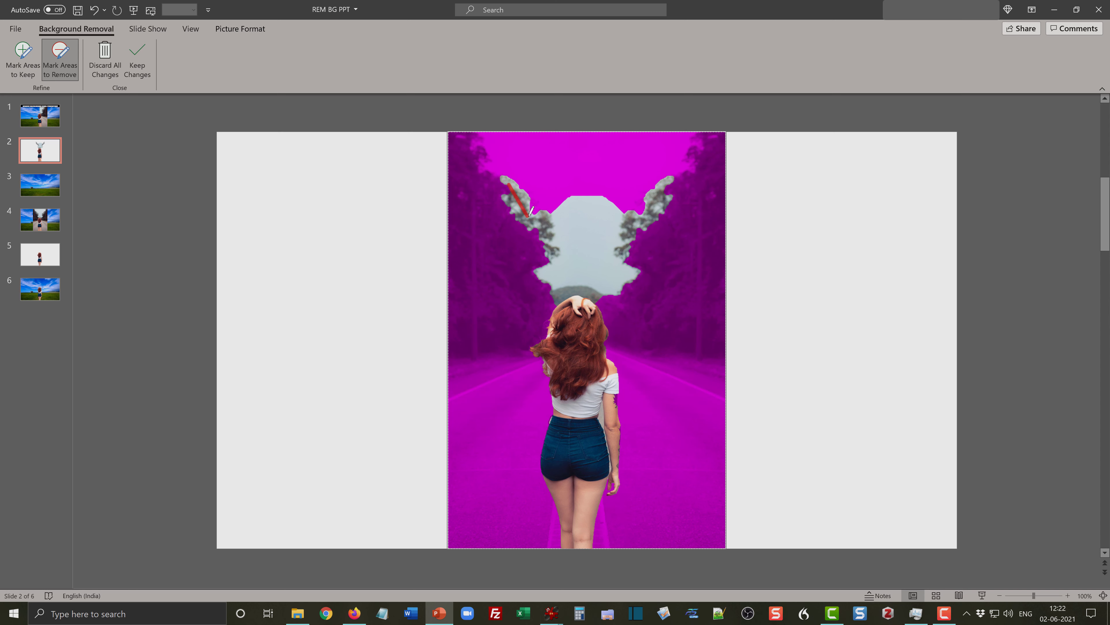
click(542, 222)
mouse_move(559, 247)
mouse_down()
mouse_move(562, 225)
mouse_move(589, 222)
mouse_up()
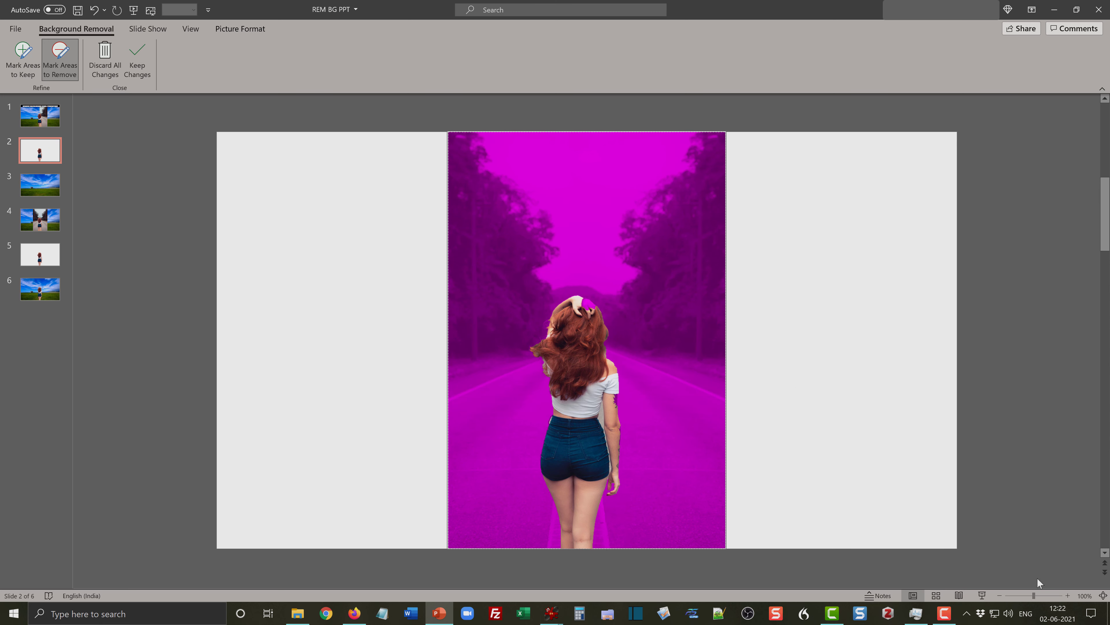
Mark the narrow road gap between the woman's right arm and her body as an area to remove.
click(1067, 595)
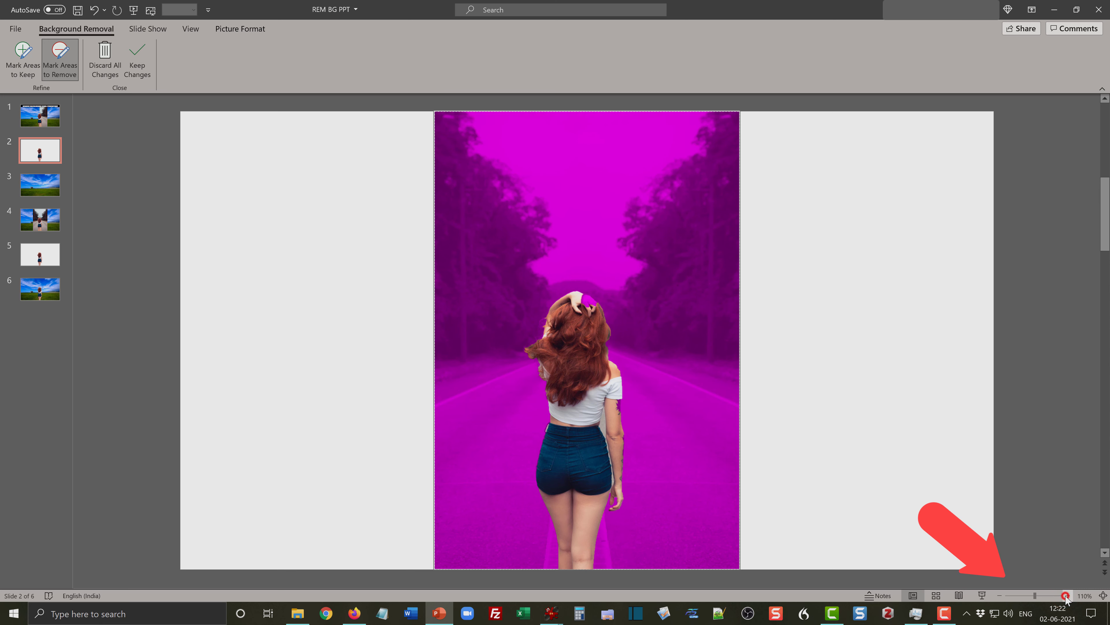
double_click(1067, 595)
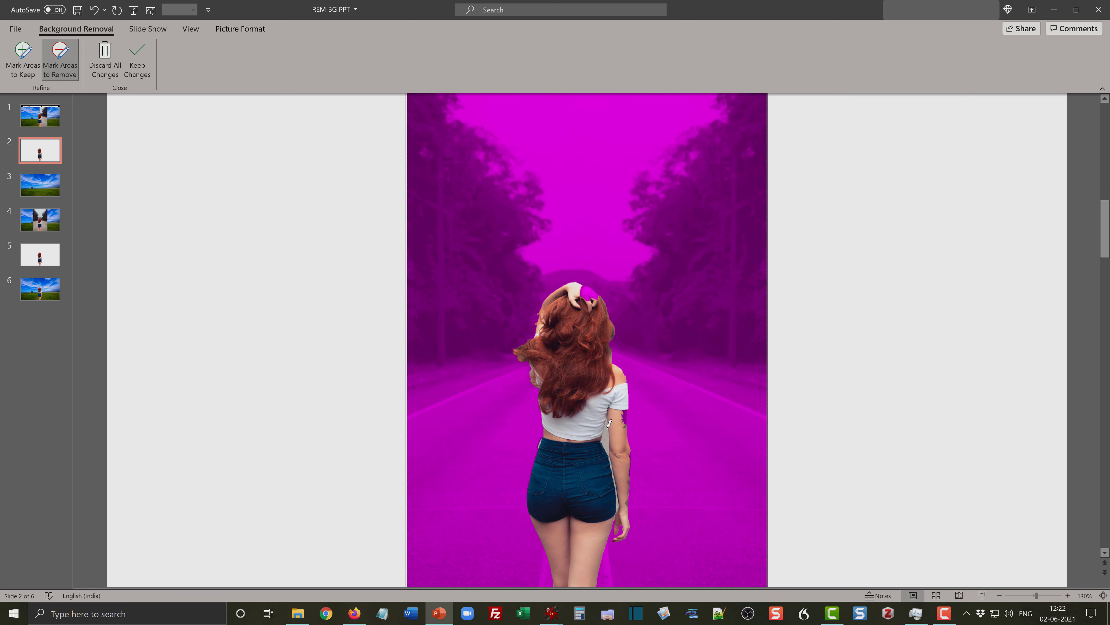
drag(607, 427, 608, 440)
click(617, 504)
click(606, 425)
click(613, 476)
click(607, 423)
Mark the hand on the woman's head and her tattooed upper arm as areas to keep, and apply the background removal.
click(16, 61)
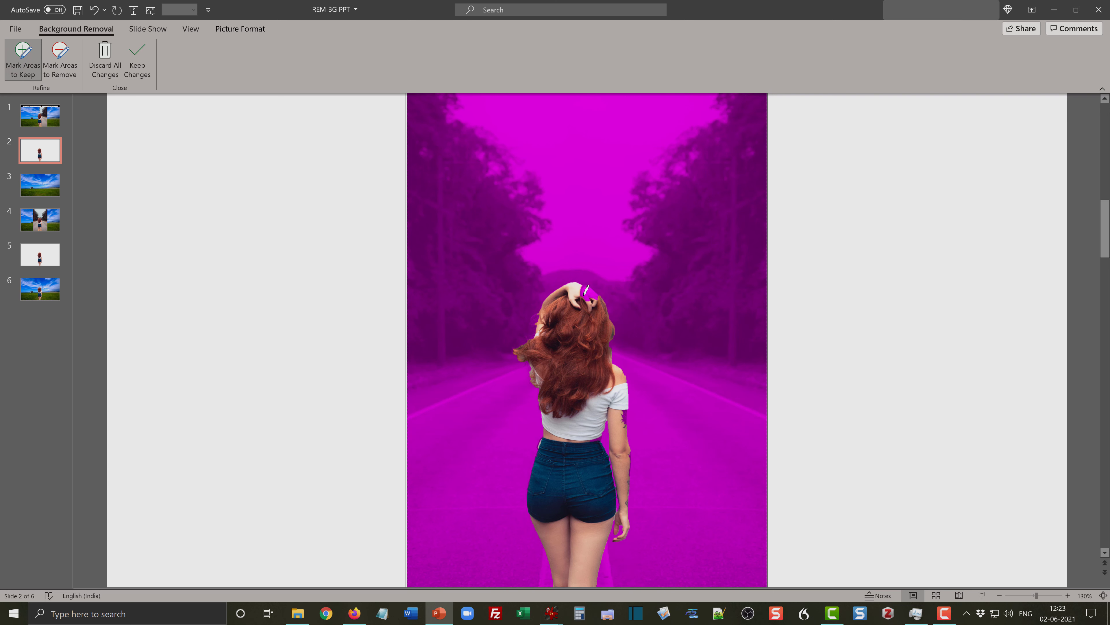
drag(584, 294, 593, 294)
key(ctrl+z)
drag(582, 293, 582, 289)
click(580, 289)
click(627, 410)
click(624, 415)
click(138, 76)
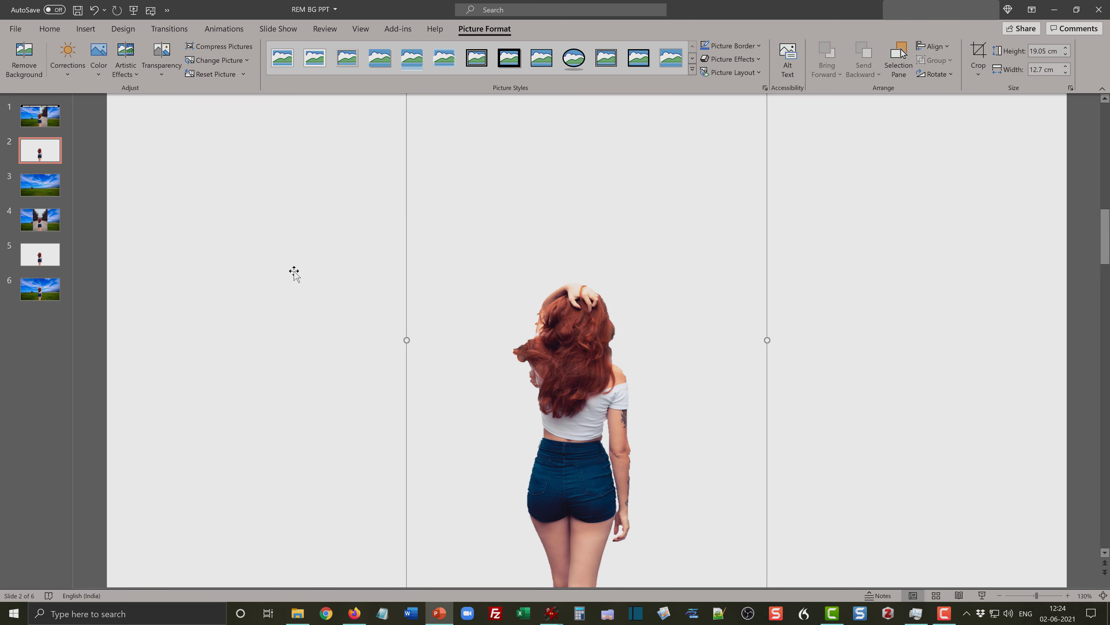
Move the cut-out picture of the woman slightly to the right on slide 2.
click(1001, 596)
click(1000, 596)
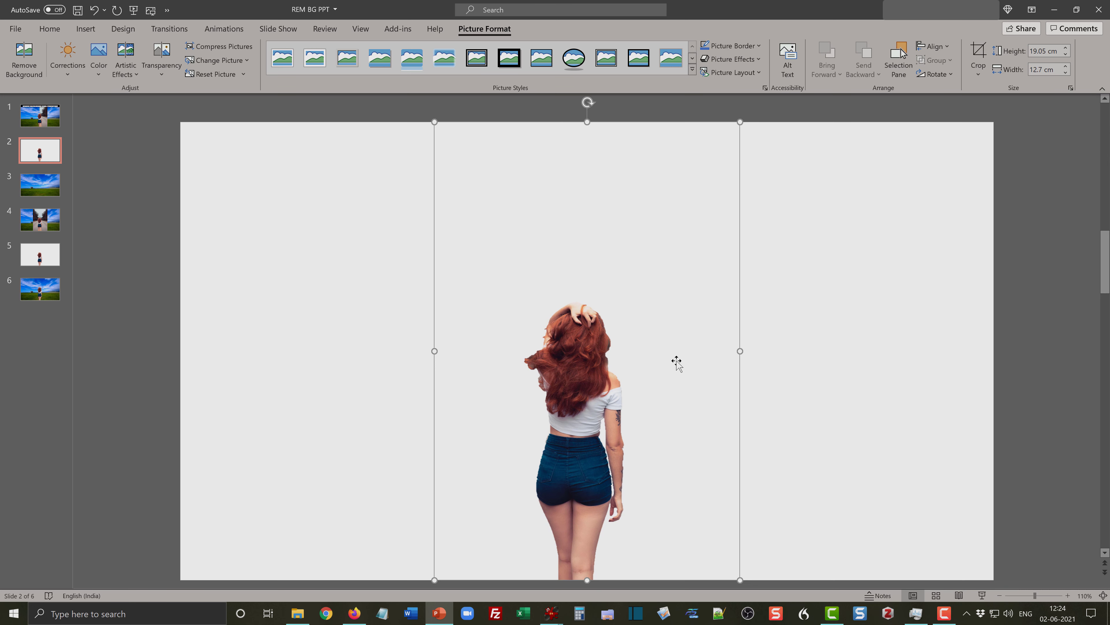
mouse_move(676, 361)
mouse_down()
mouse_move(632, 360)
mouse_move(701, 333)
mouse_move(578, 317)
mouse_move(696, 320)
mouse_move(693, 355)
mouse_up()
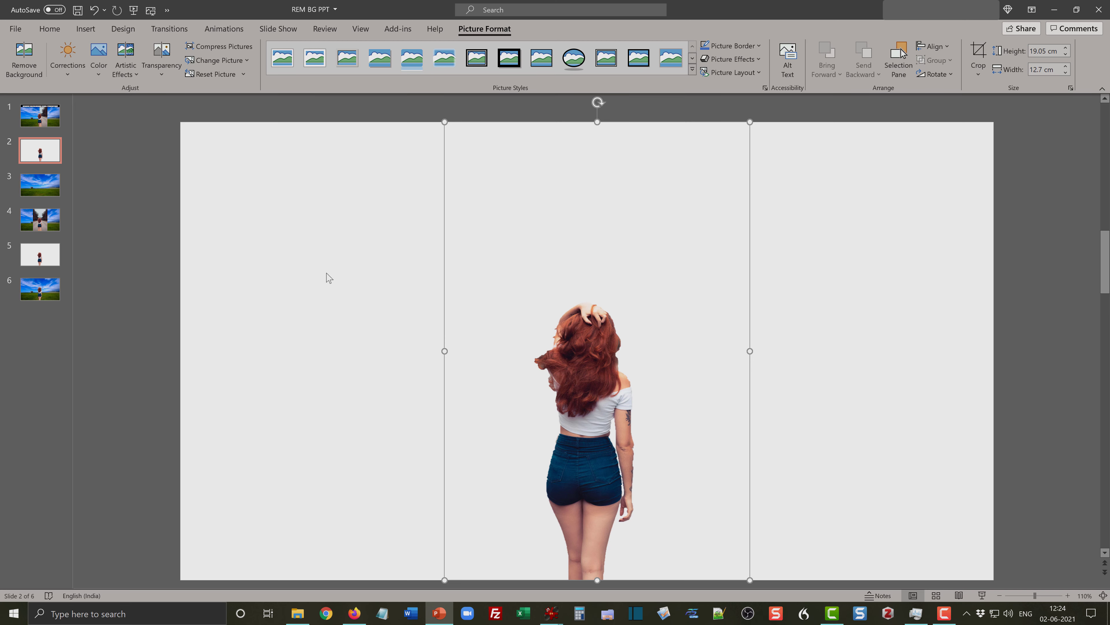
Copy the landscape photo from slide 3 onto slide 5 and send it to the back, behind the cut-out woman.
click(33, 188)
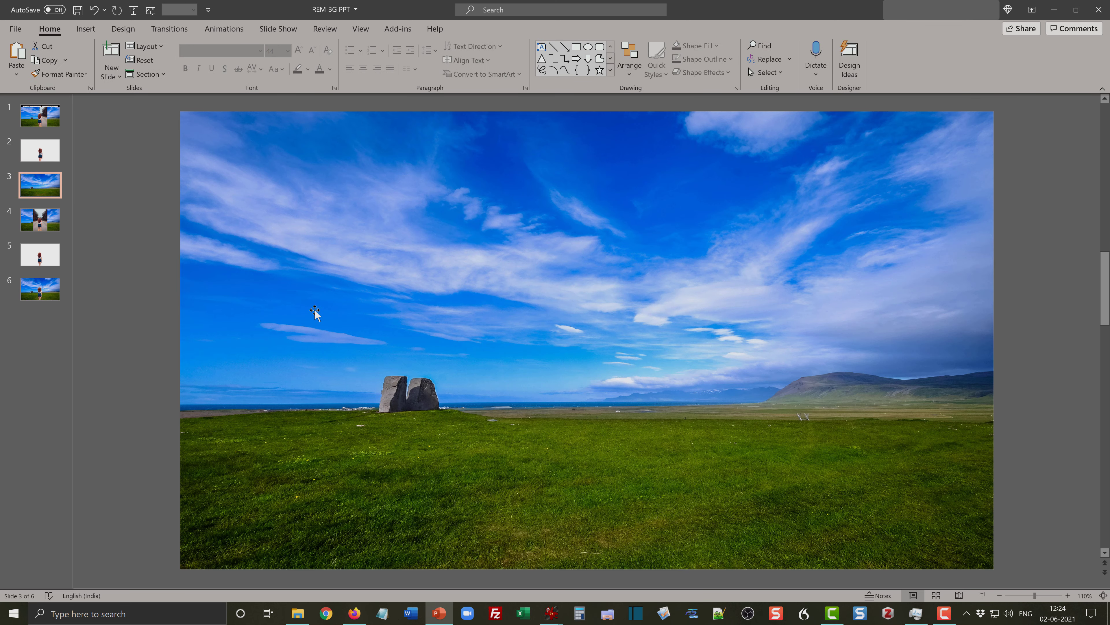
click(327, 317)
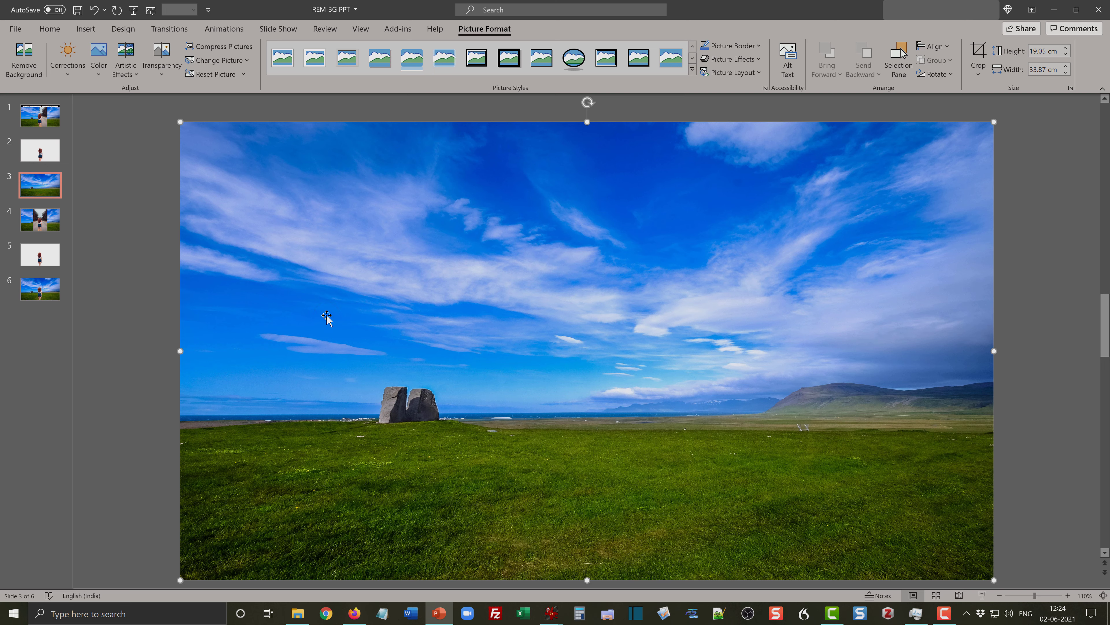
key(ctrl+c)
click(40, 254)
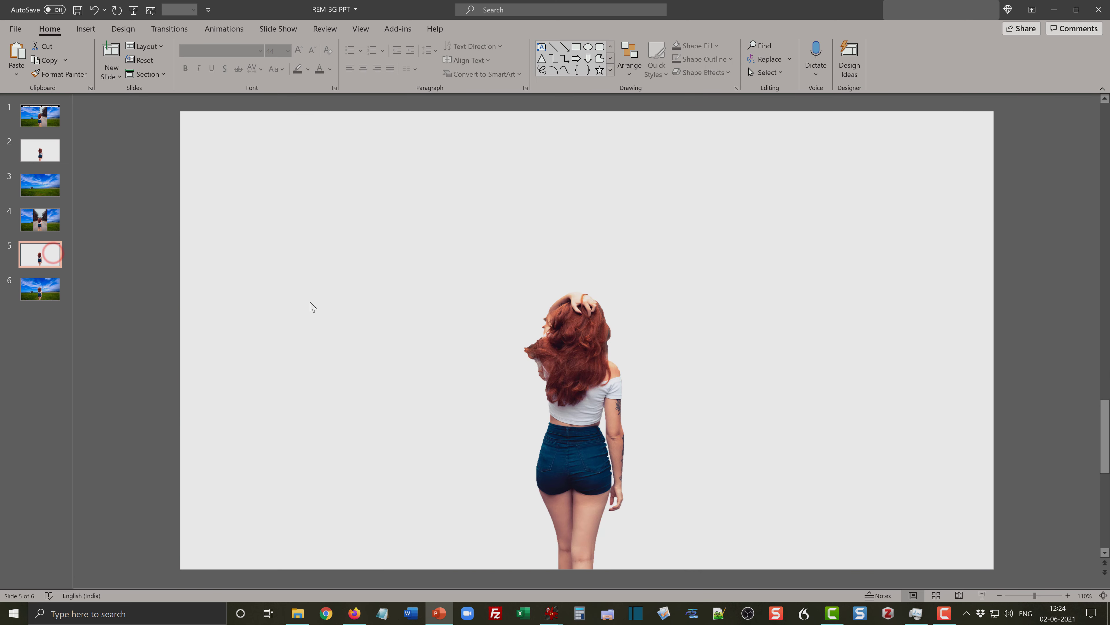
key(ctrl+v)
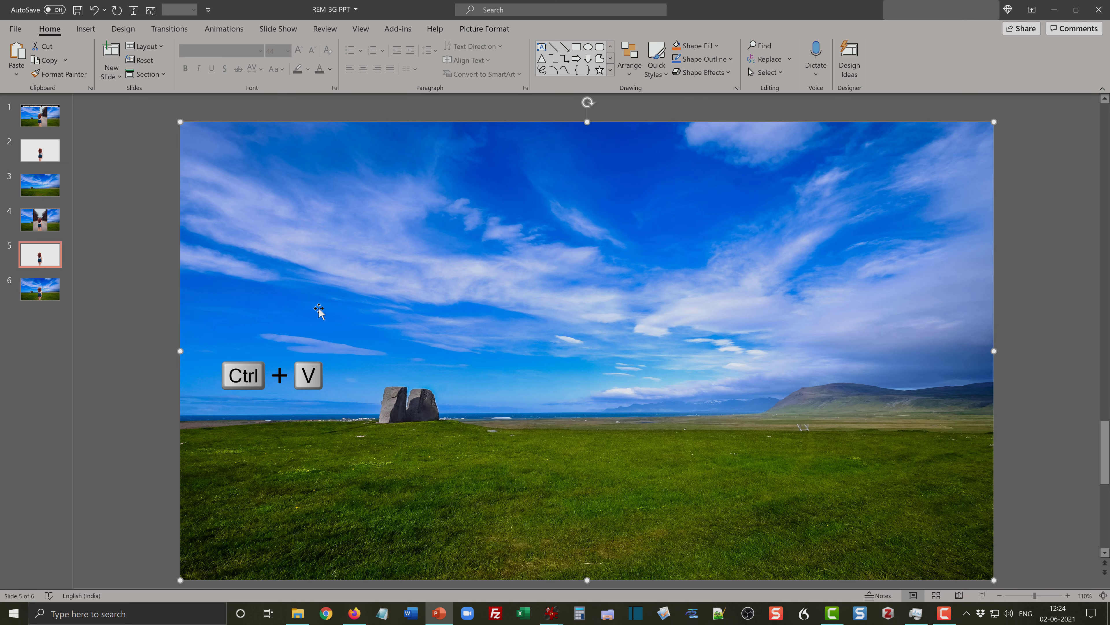
right_click(319, 308)
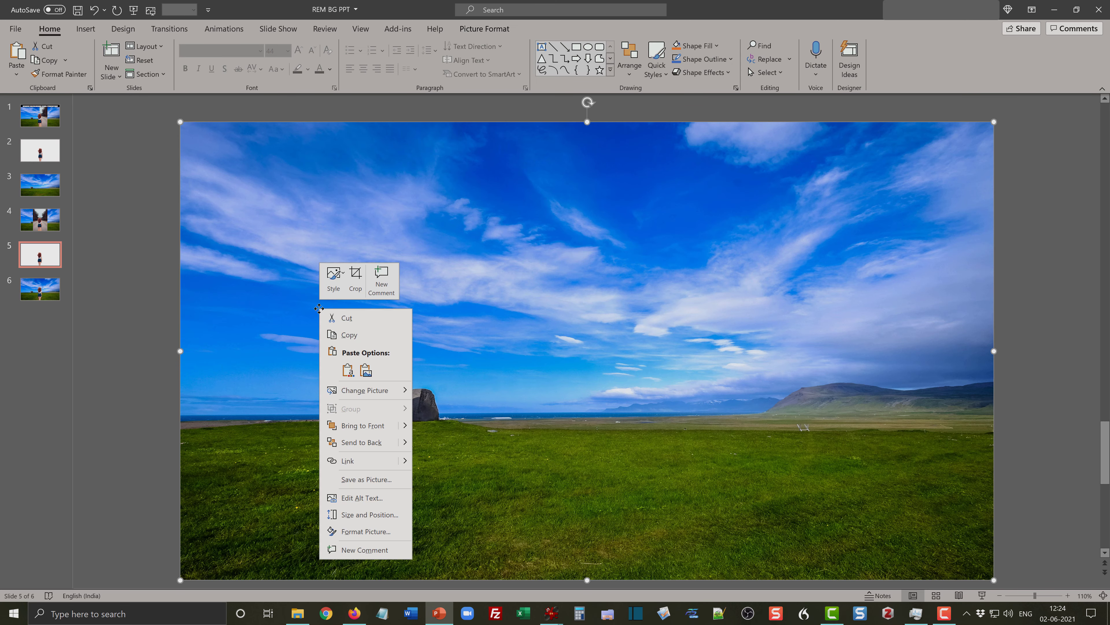
click(358, 443)
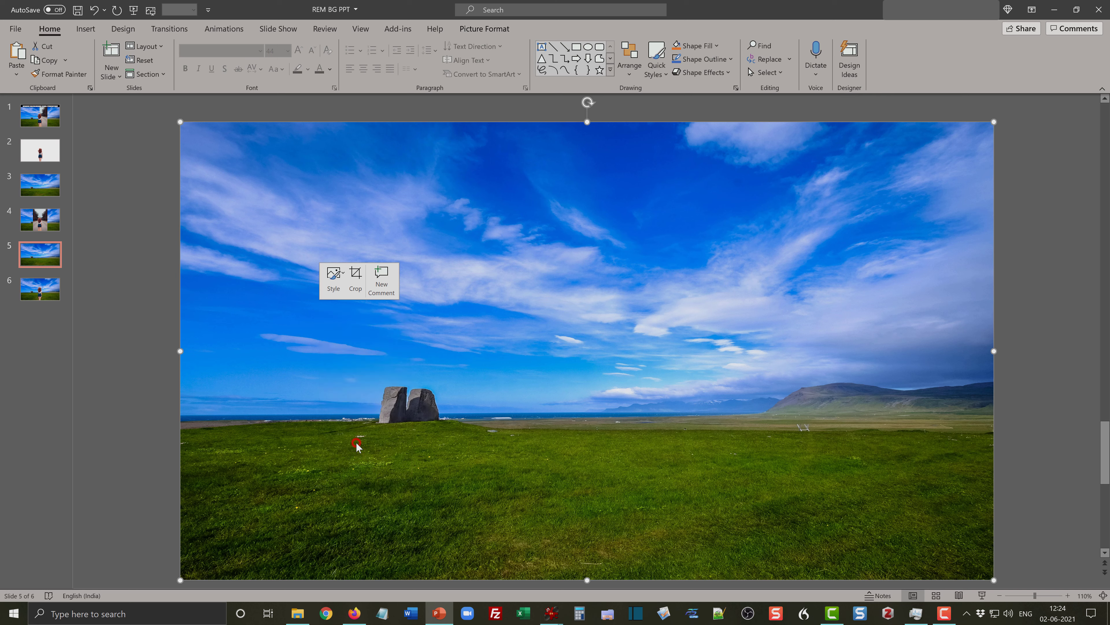